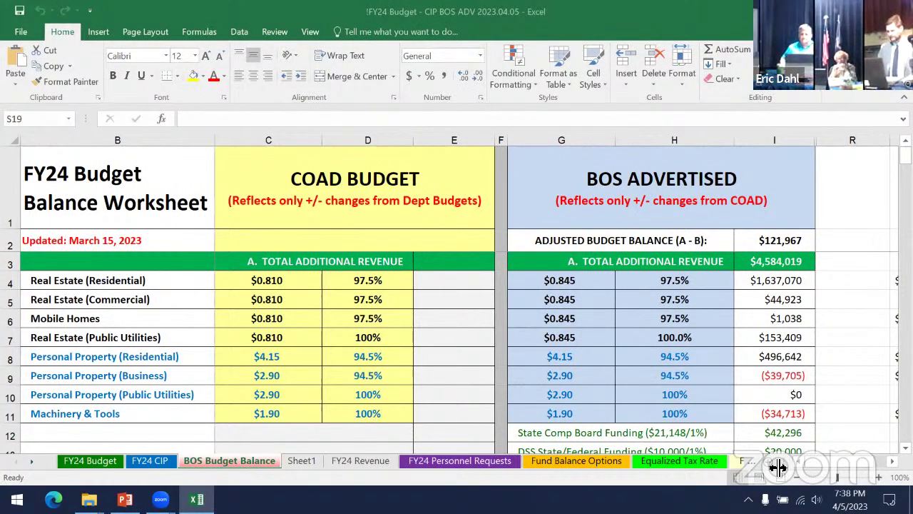
Step: Examine the adjusted budget balance and the column S revenue figures for real estate, mobile homes, personal property, and machinery and tools
{"action": "left_click_drag", "start_coordinate": [852, 475], "coordinate": [860, 472]}
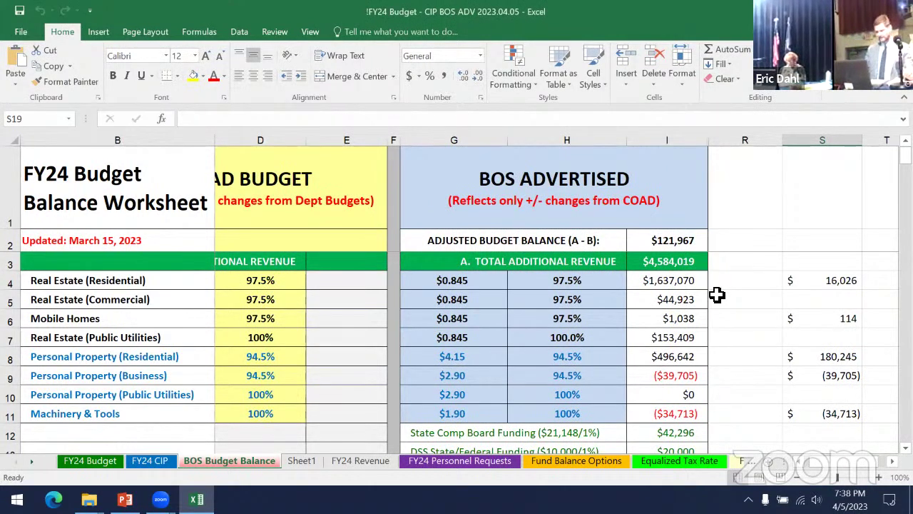
{"action": "left_click", "coordinate": [675, 241]}
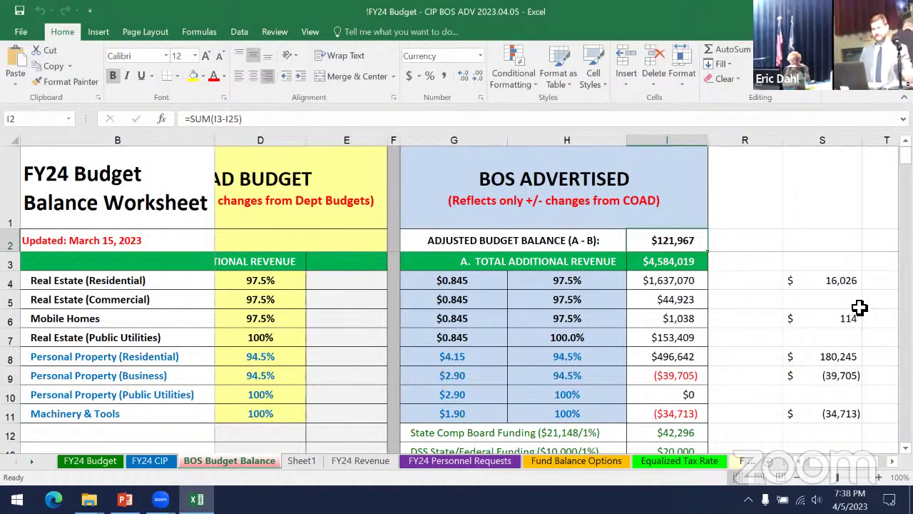
{"action": "left_click", "coordinate": [848, 280]}
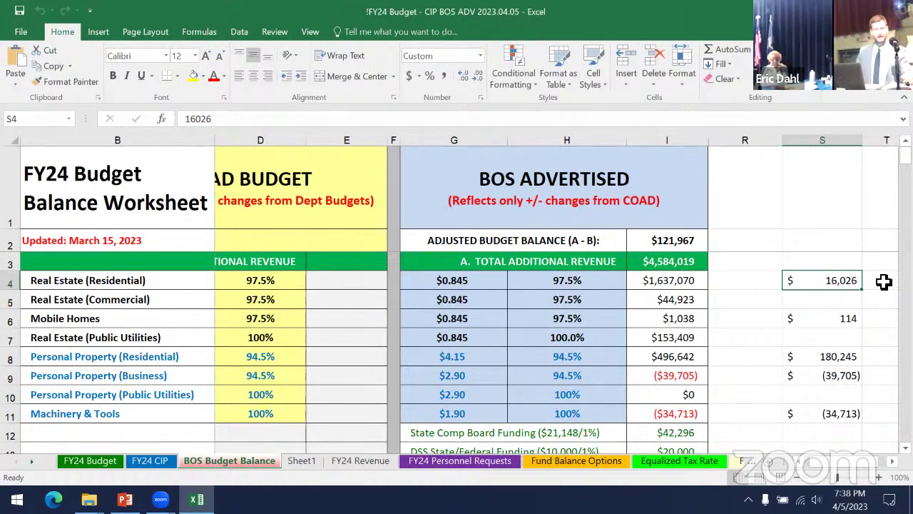
{"action": "left_click", "coordinate": [846, 322]}
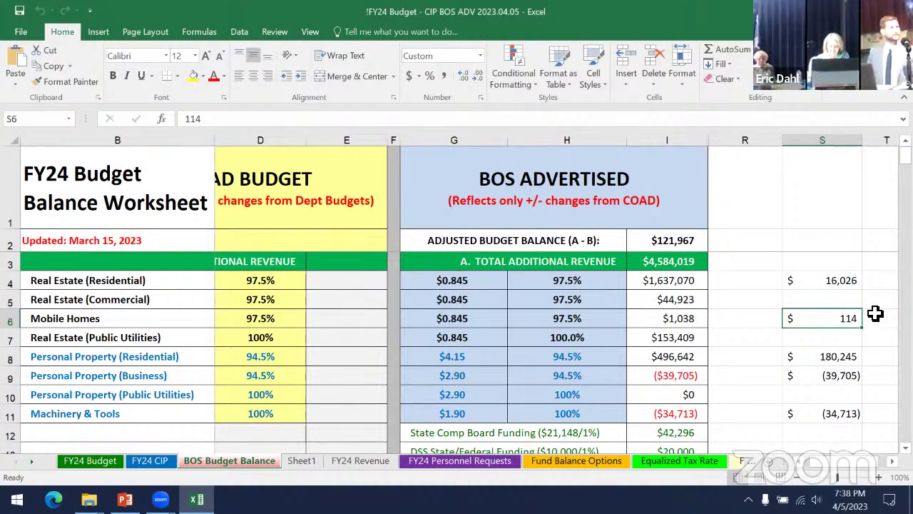
{"action": "left_click", "coordinate": [851, 359]}
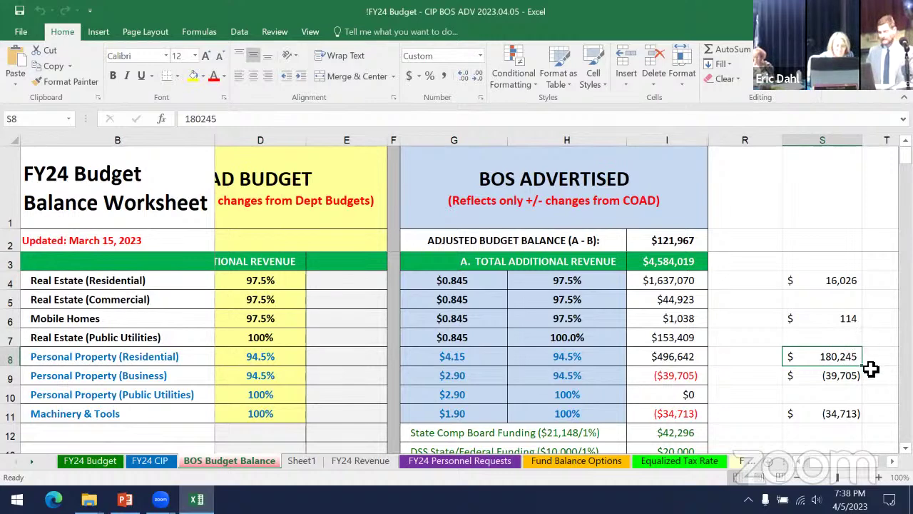
{"action": "left_click", "coordinate": [847, 381]}
{"action": "left_click", "coordinate": [846, 415]}
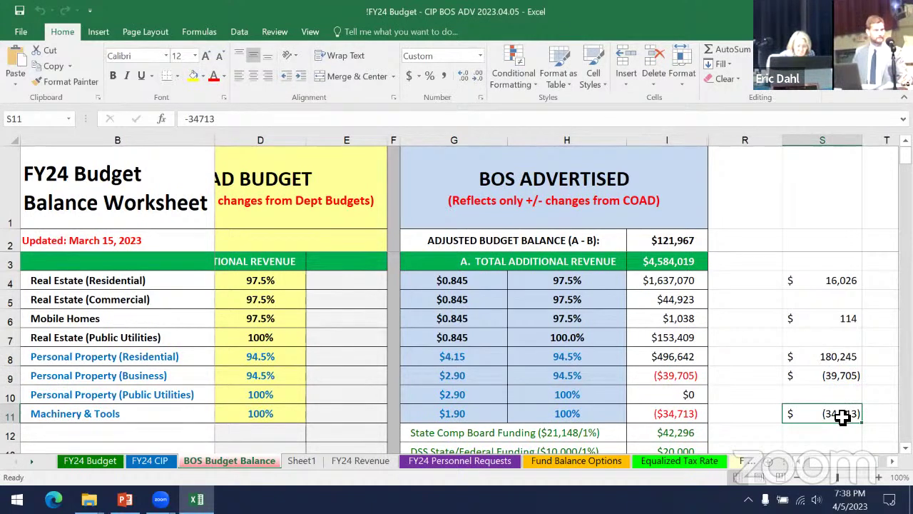
{"action": "left_click", "coordinate": [836, 281]}
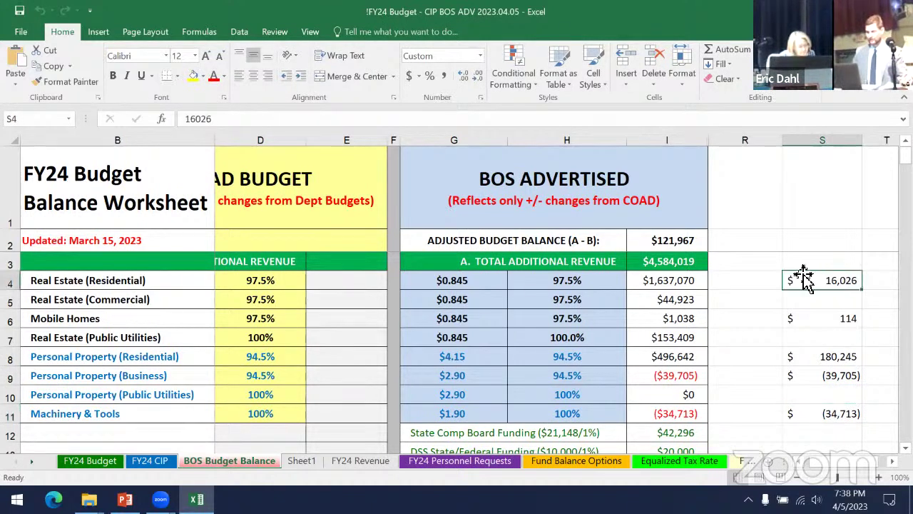
{"action": "left_click", "coordinate": [679, 241]}
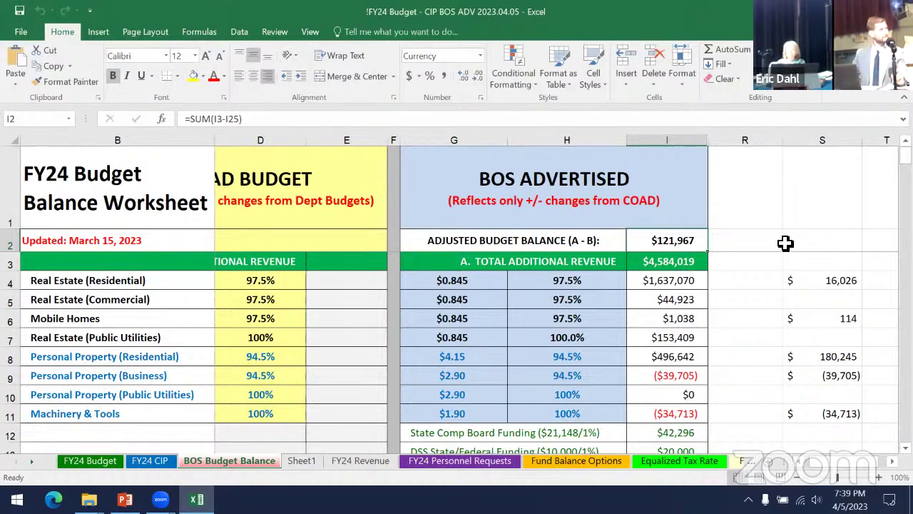
{"action": "scroll", "coordinate": [794, 256], "scroll_direction": "down", "scroll_amount": 3}
{"action": "scroll", "coordinate": [793, 257], "scroll_direction": "up", "scroll_amount": 3}
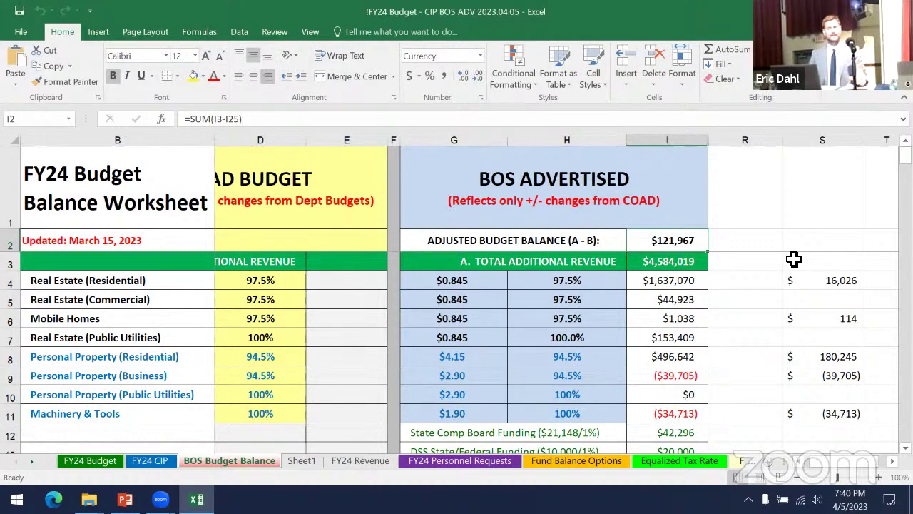
Step: Review the BOS Advertised rates for residential real estate, the three personal property classes, and machinery and tools
{"action": "left_click", "coordinate": [437, 283]}
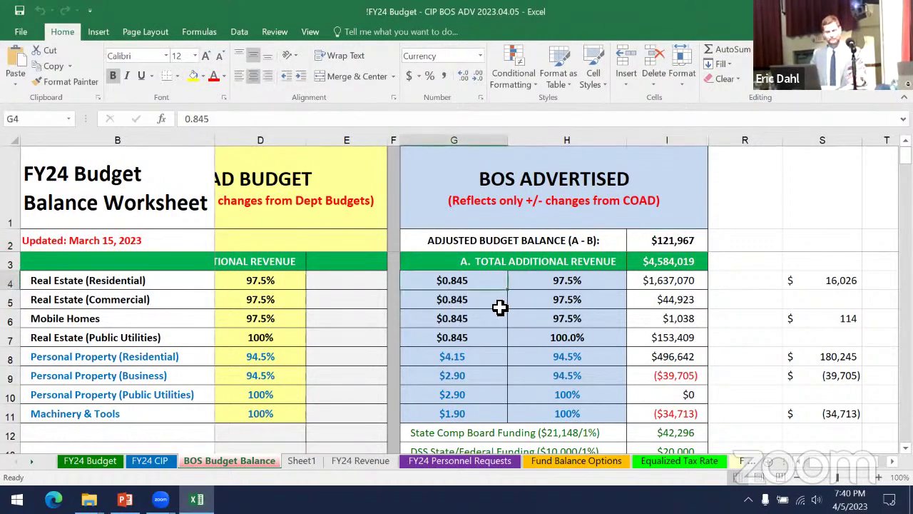
{"action": "left_click", "coordinate": [478, 357]}
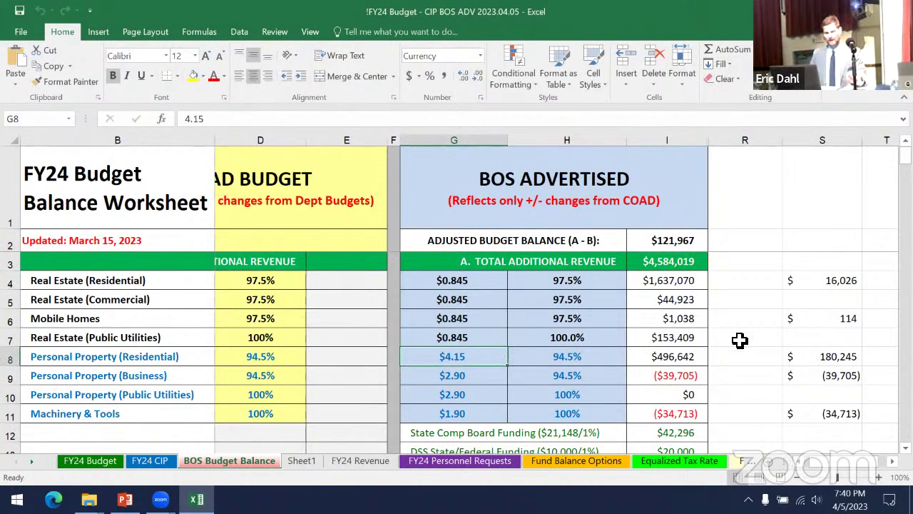
{"action": "left_click", "coordinate": [502, 375]}
{"action": "left_click", "coordinate": [475, 394]}
{"action": "left_click", "coordinate": [492, 412]}
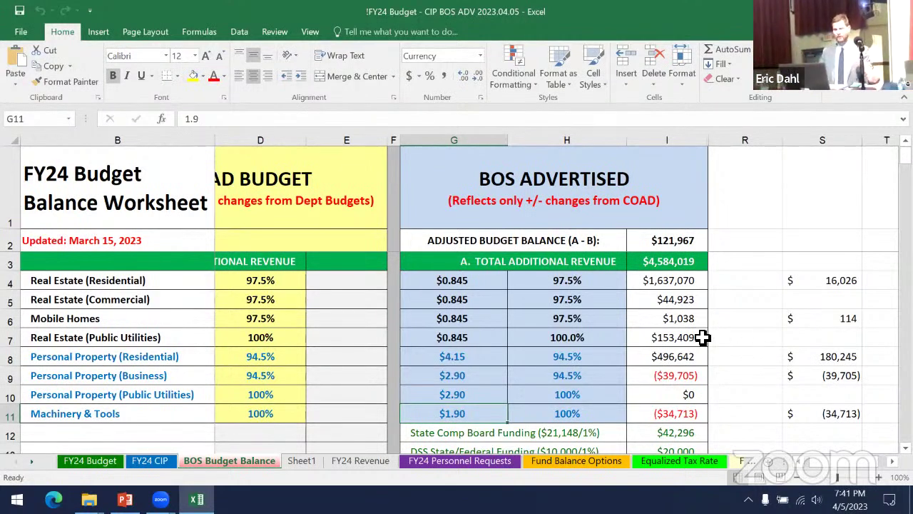
Step: Open the WS - FY24 School Budget - PRESENTATION file from the Schools folder in !FY24 Budget
{"action": "left_click", "coordinate": [831, 9]}
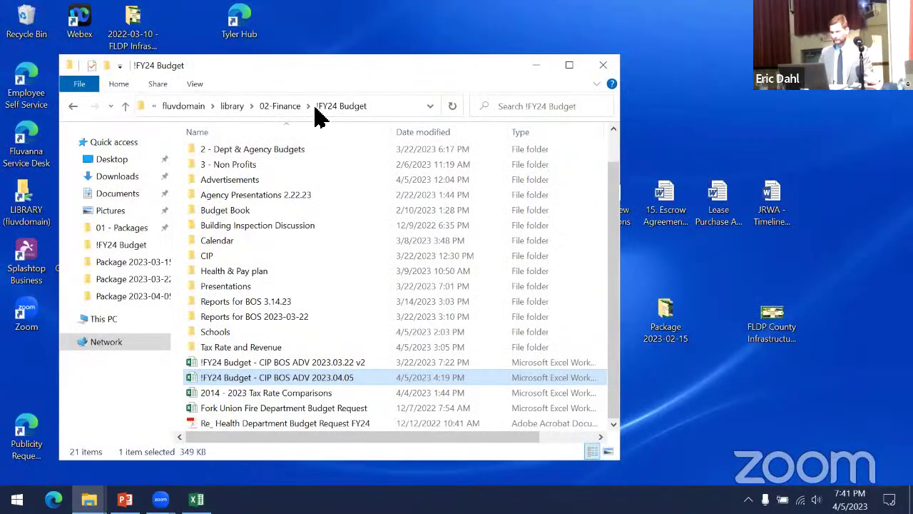
{"action": "double_click", "coordinate": [224, 334]}
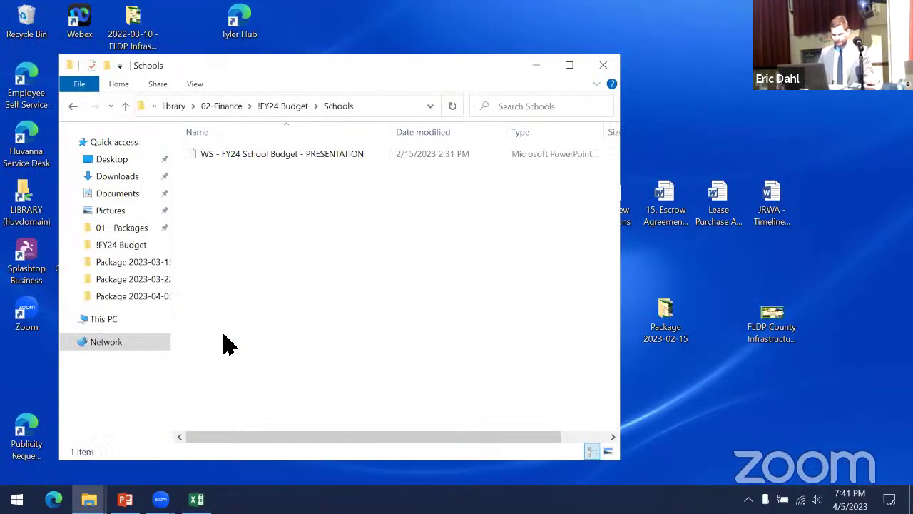
{"action": "double_click", "coordinate": [260, 161]}
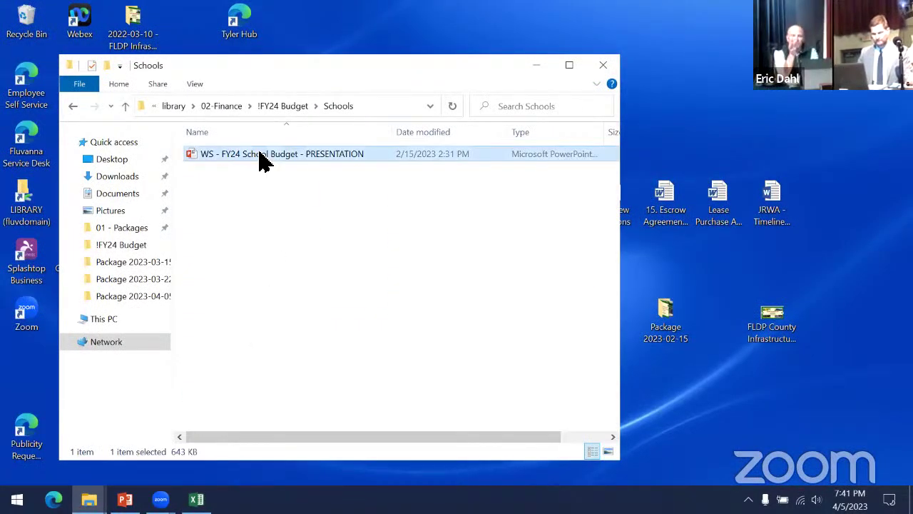
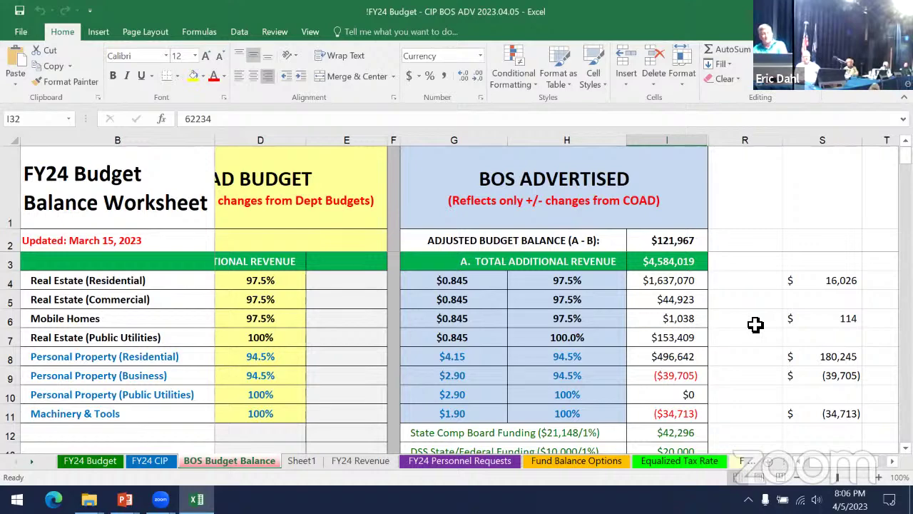
Step: Look through the BOS Budget Balance sheet's revenue and expenditure rows down to the Schools local, state and federal lines
{"action": "scroll", "coordinate": [756, 325], "scroll_direction": "down", "scroll_amount": 8}
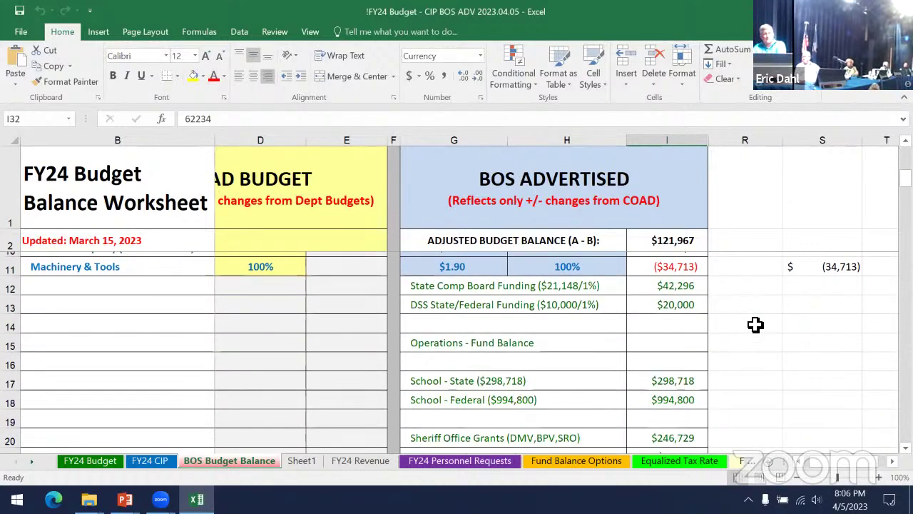
{"action": "scroll", "coordinate": [755, 325], "scroll_direction": "down", "scroll_amount": 15}
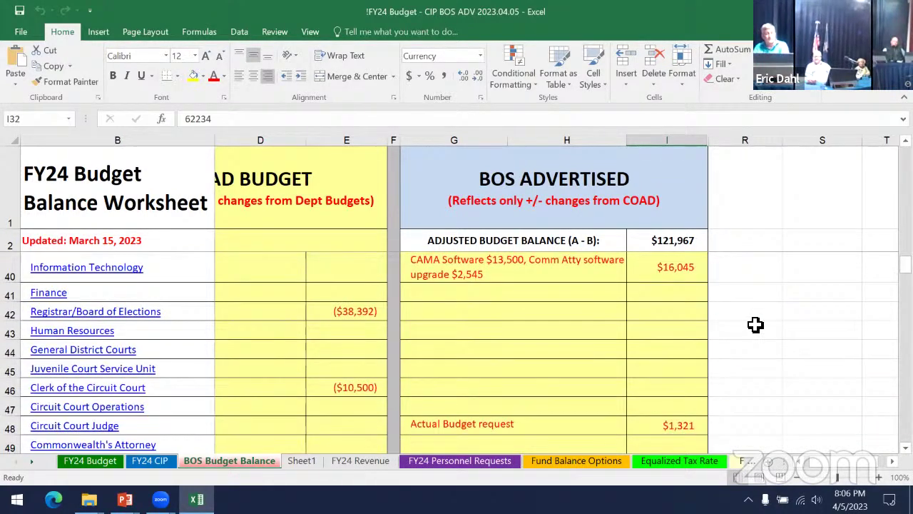
{"action": "scroll", "coordinate": [755, 324], "scroll_direction": "down", "scroll_amount": 2}
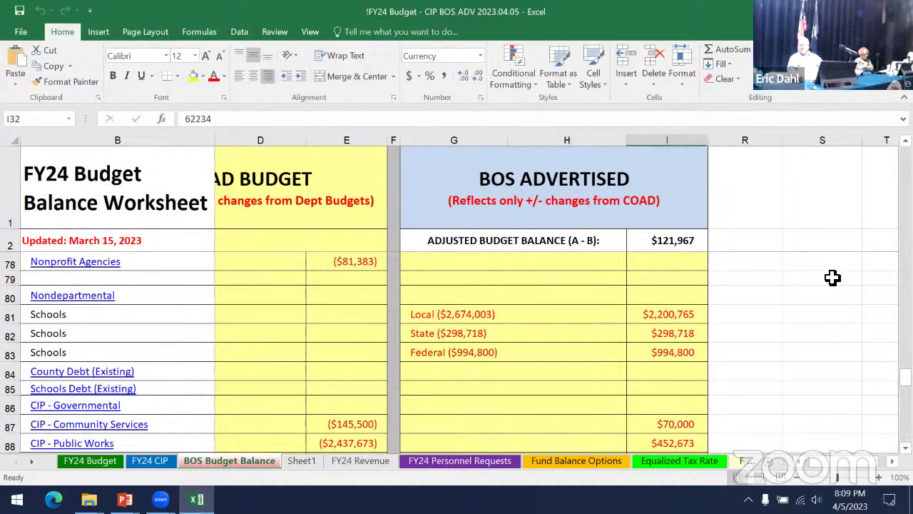
{"action": "scroll", "coordinate": [832, 278], "scroll_direction": "up", "scroll_amount": 20}
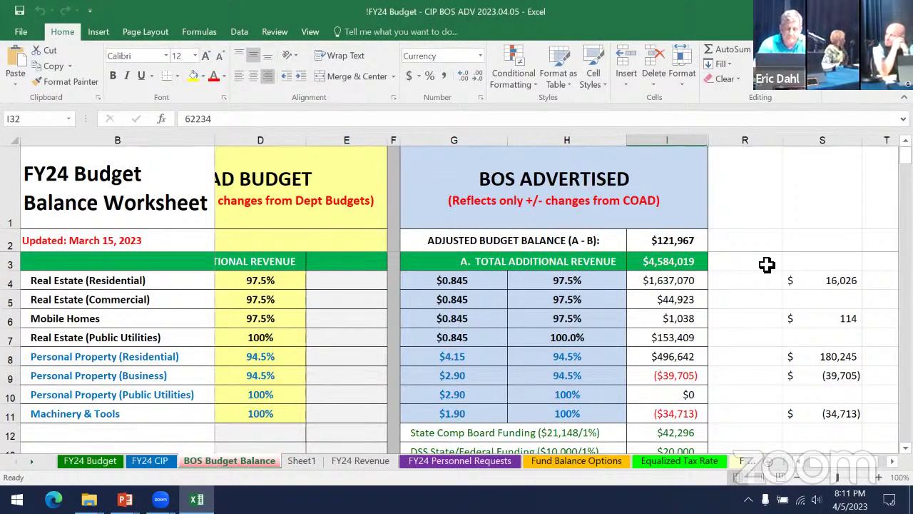
Step: Check the adjusted budget balance and the BOS Contingency amount among the BOS Advertised expenditure options
{"action": "left_click", "coordinate": [674, 244]}
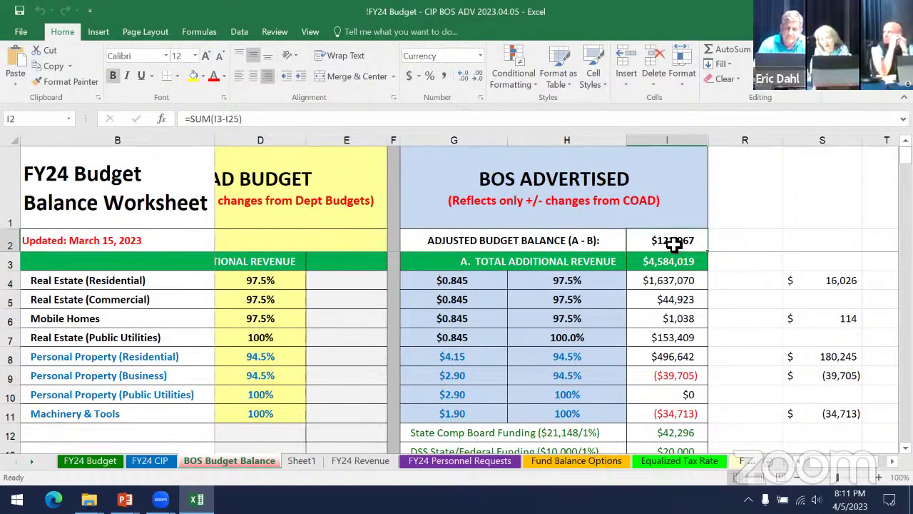
{"action": "scroll", "coordinate": [711, 322], "scroll_direction": "down", "scroll_amount": 1}
{"action": "scroll", "coordinate": [712, 323], "scroll_direction": "up", "scroll_amount": 1}
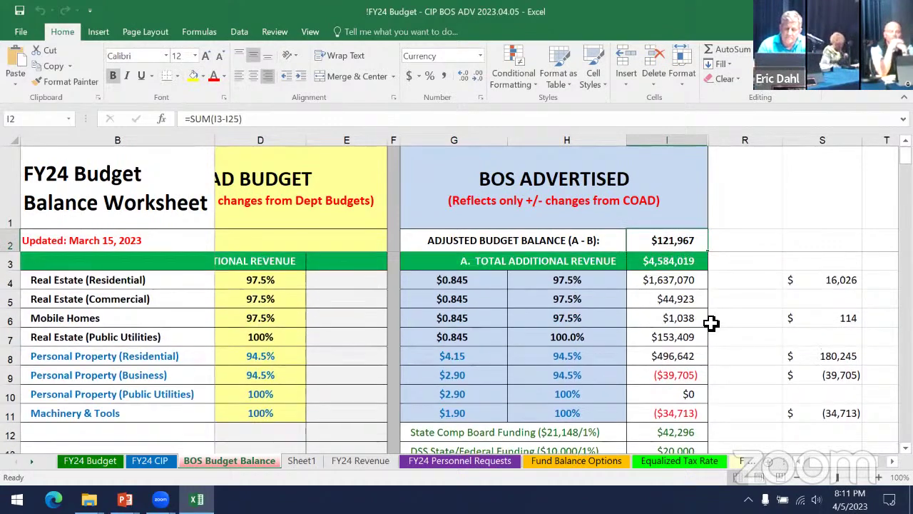
{"action": "scroll", "coordinate": [748, 333], "scroll_direction": "down", "scroll_amount": 2}
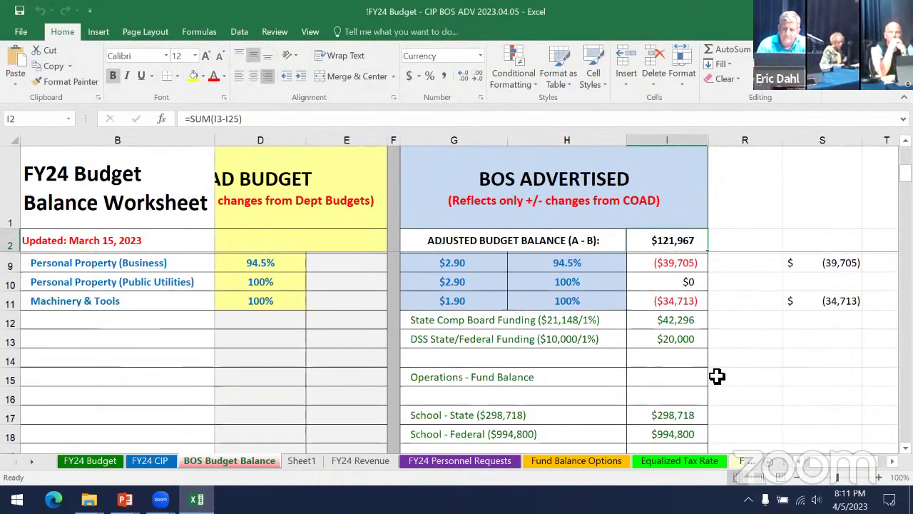
{"action": "scroll", "coordinate": [717, 376], "scroll_direction": "down", "scroll_amount": 5}
{"action": "scroll", "coordinate": [715, 380], "scroll_direction": "up", "scroll_amount": 1}
{"action": "scroll", "coordinate": [713, 383], "scroll_direction": "down", "scroll_amount": 1}
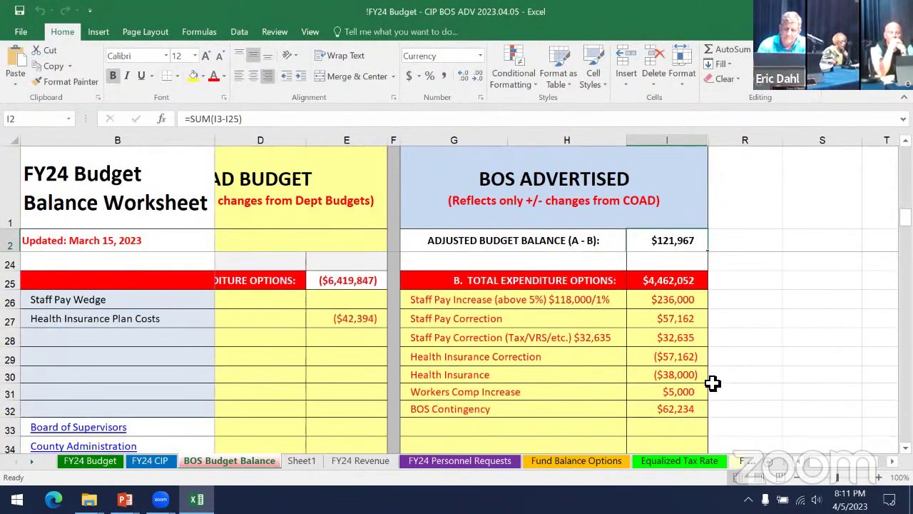
{"action": "left_click", "coordinate": [680, 408]}
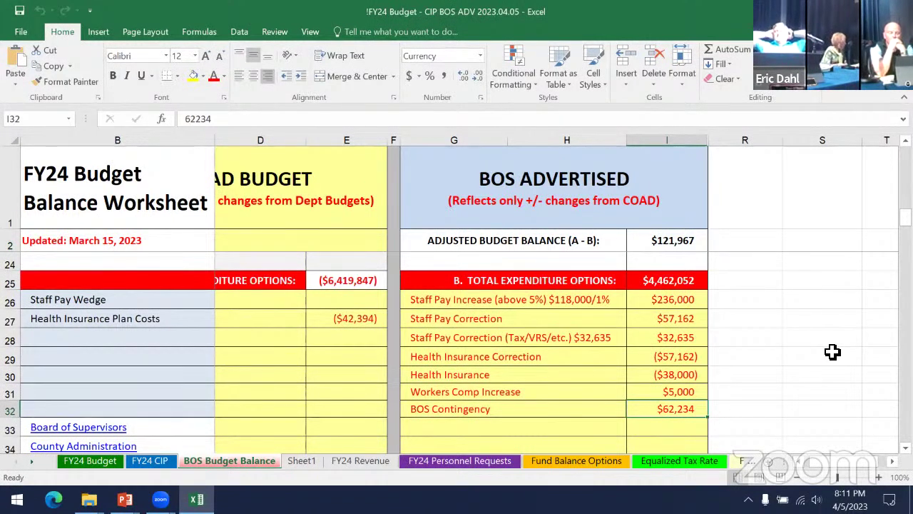
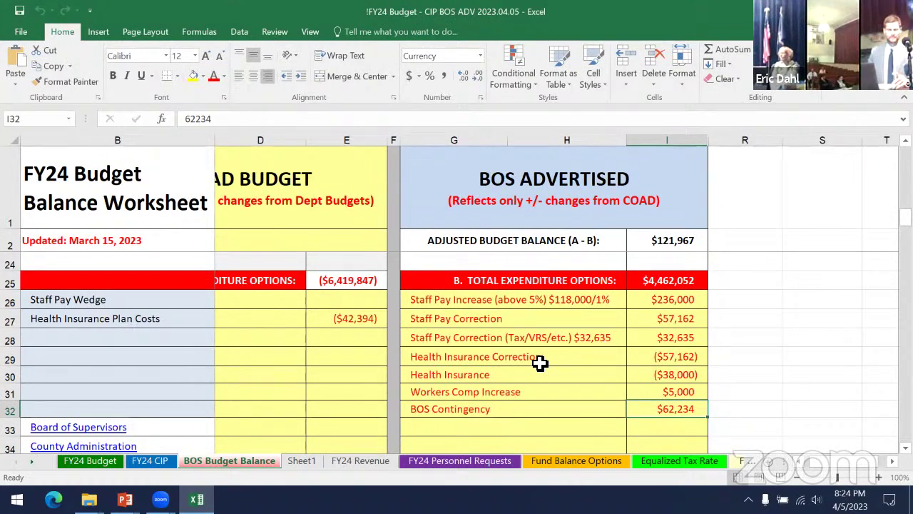
{"action": "scroll", "coordinate": [539, 363], "scroll_direction": "down", "scroll_amount": 2}
{"action": "scroll", "coordinate": [539, 364], "scroll_direction": "up", "scroll_amount": 1}
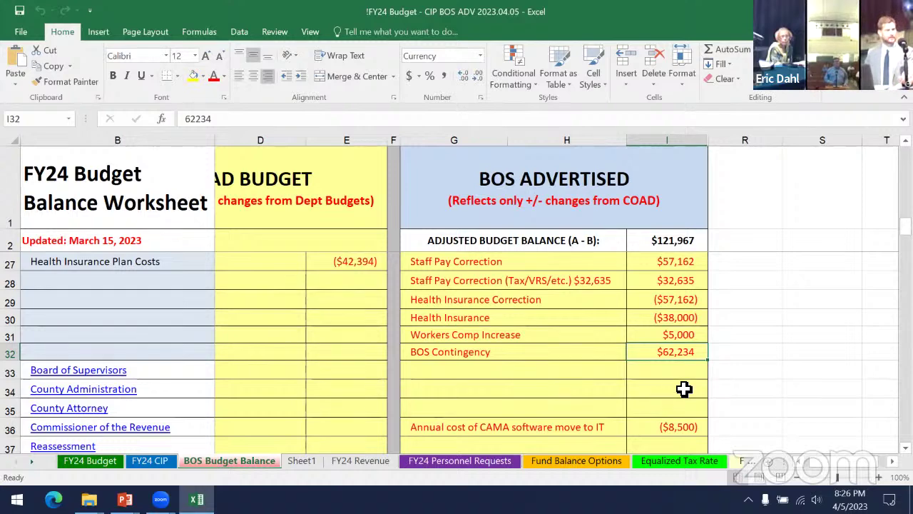
{"action": "left_click", "coordinate": [751, 370]}
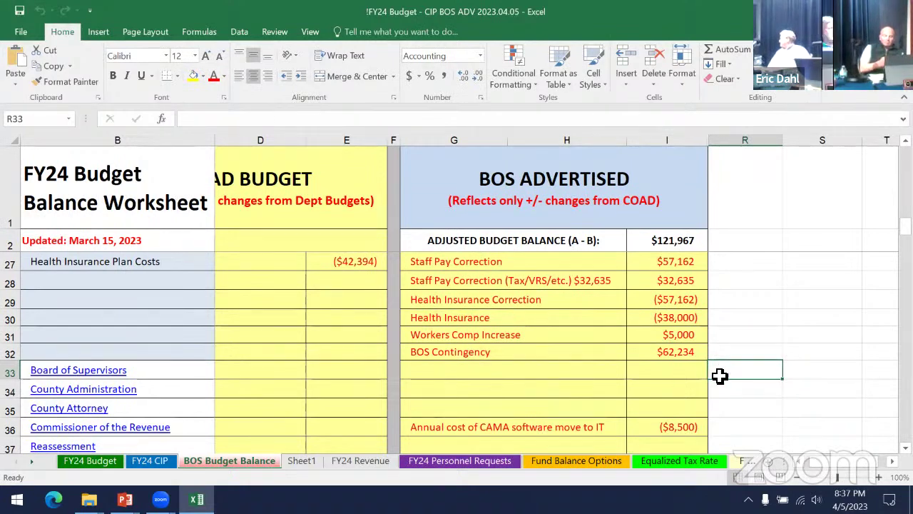
Step: Switch to the WS - FY24 School Budget presentation in PowerPoint to view the compensation adjustment slide
{"action": "scroll", "coordinate": [778, 302], "scroll_direction": "up", "scroll_amount": 8}
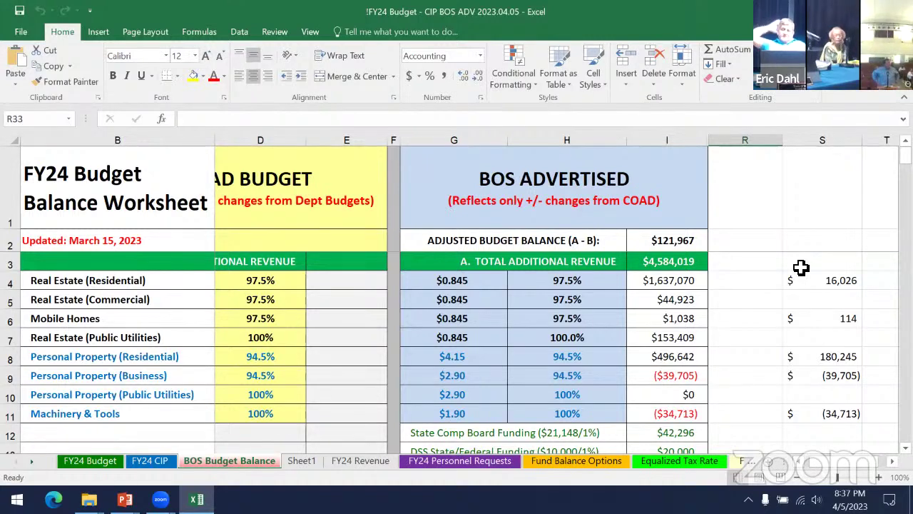
{"action": "mouse_move", "coordinate": [125, 499]}
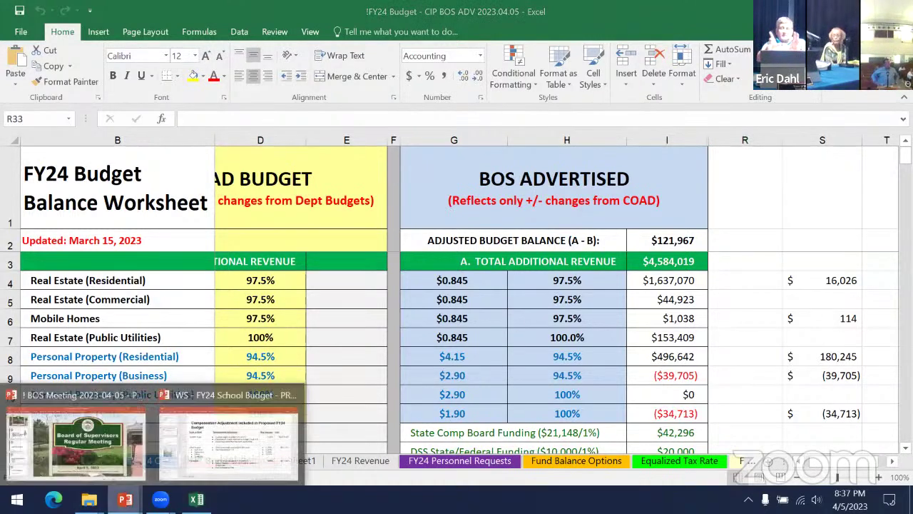
{"action": "left_click", "coordinate": [204, 449]}
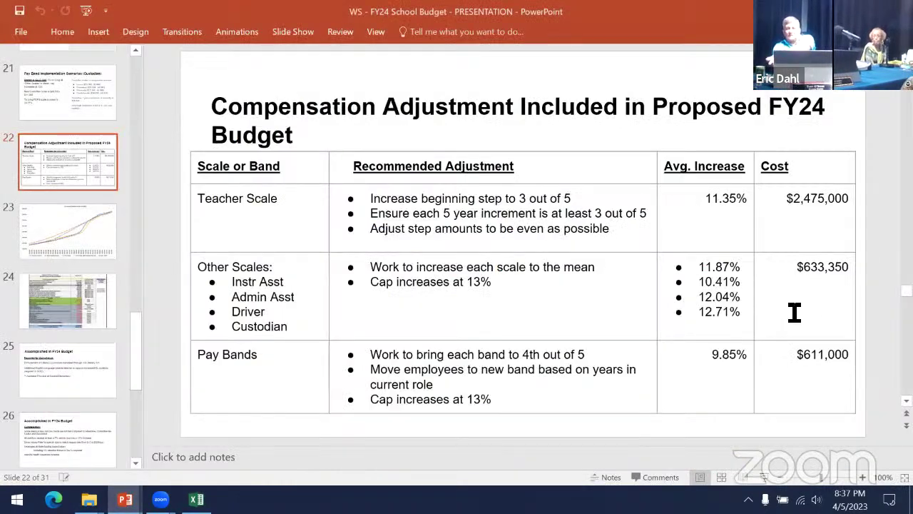